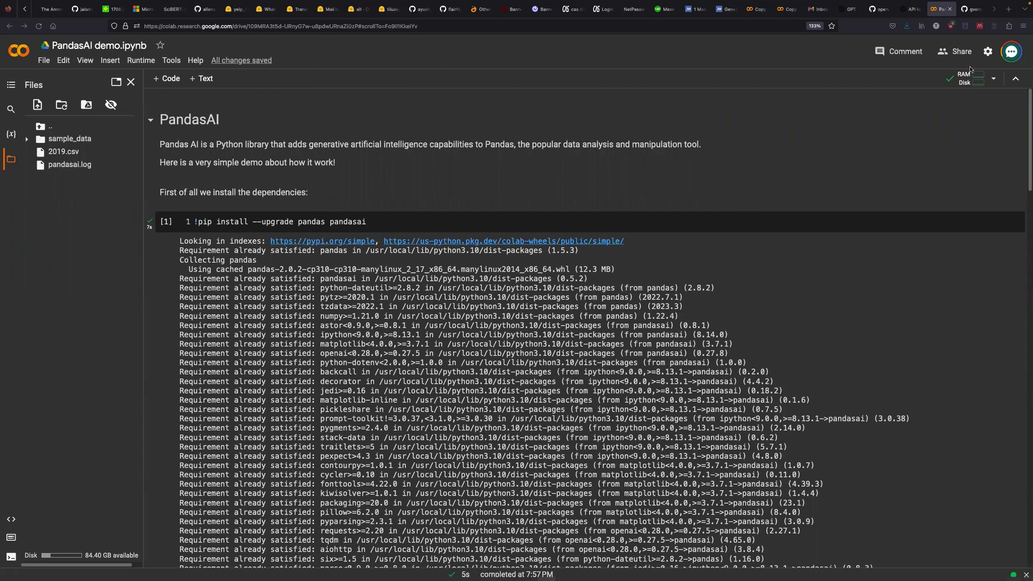
# - Go back to the gventuri/pandas-ai repository page and highlight its About description
pyautogui.click(968, 9)
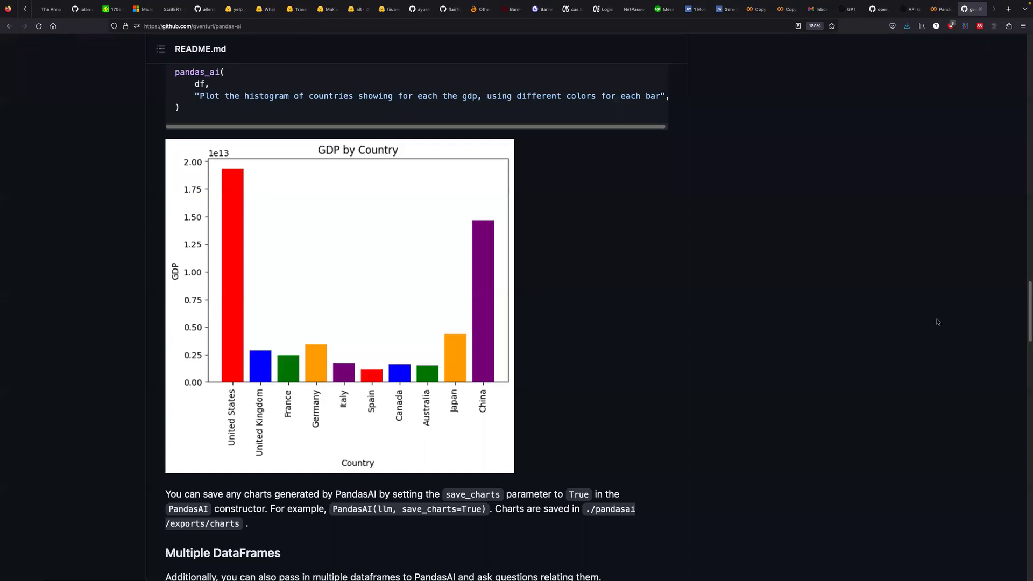
pyautogui.moveTo(1029, 310); pyautogui.dragTo(1028, 64)
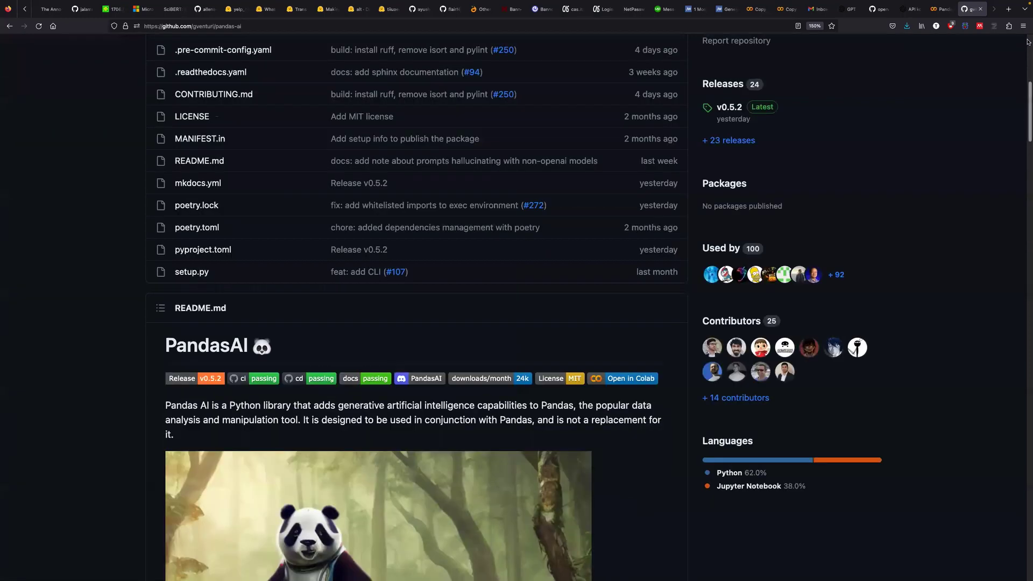
pyautogui.scroll(5, 57, 93)
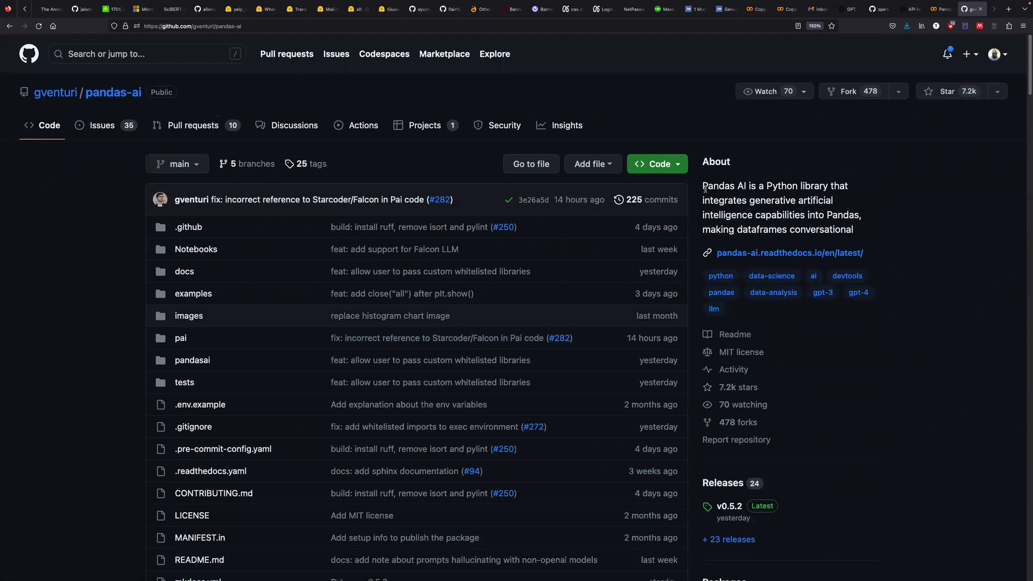
pyautogui.moveTo(703, 186)
pyautogui.mouseDown()
pyautogui.moveTo(850, 188)
pyautogui.moveTo(828, 200)
pyautogui.moveTo(856, 200)
pyautogui.mouseUp()
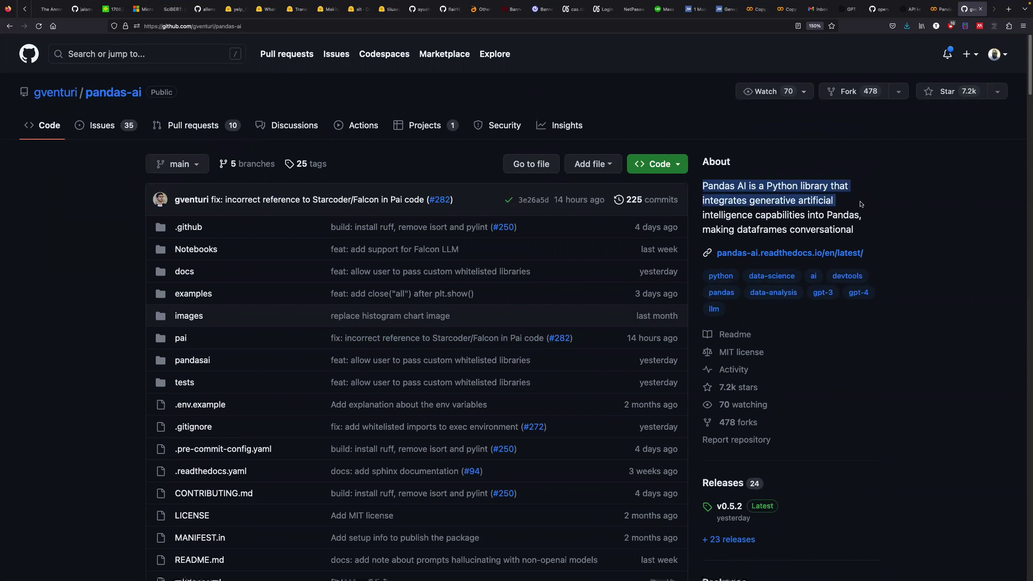
pyautogui.moveTo(857, 202); pyautogui.dragTo(869, 229)
pyautogui.click(928, 230)
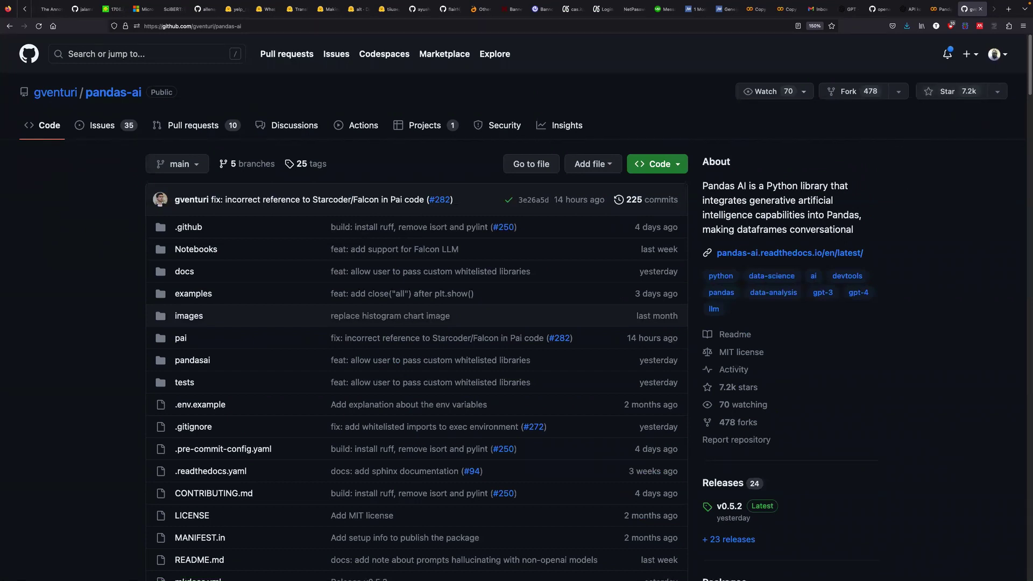
pyautogui.scroll(-2, 1007, 163)
pyautogui.scroll(-3, 1007, 162)
pyautogui.scroll(-5, 1007, 162)
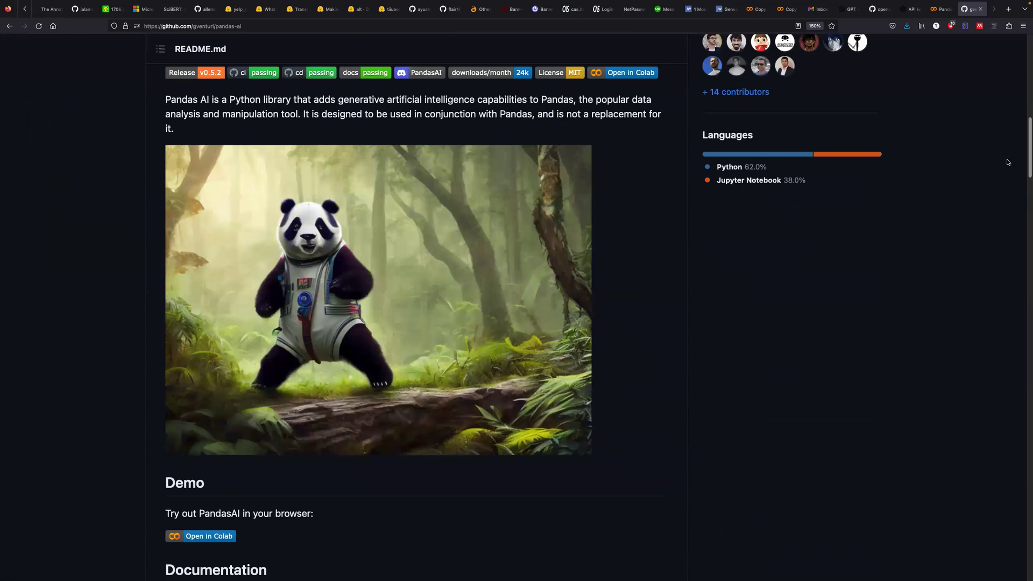
pyautogui.scroll(2, 952, 150)
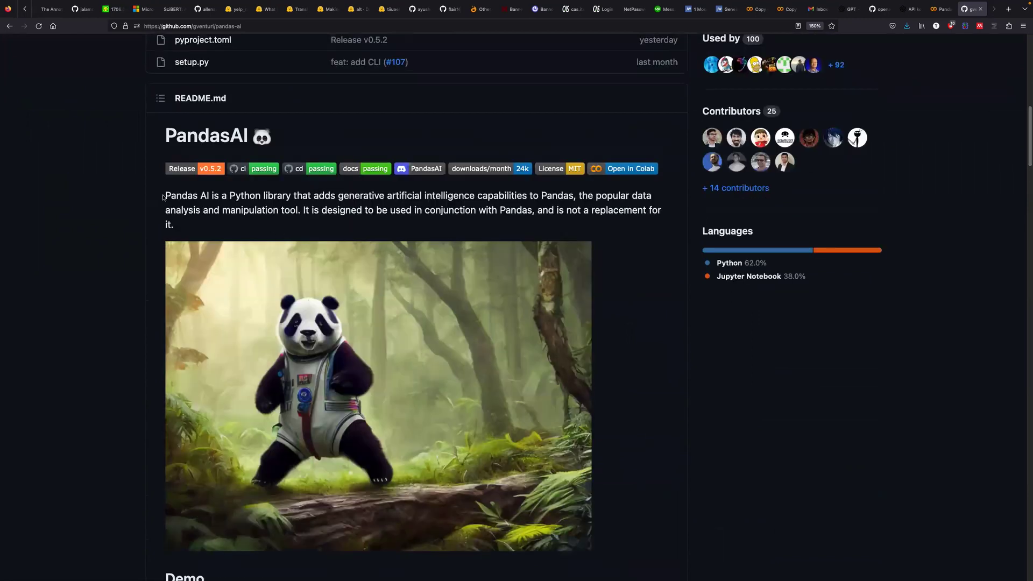
# - Highlight the pandas-ai README's opening paragraph, then clear the highlight
pyautogui.moveTo(163, 198); pyautogui.dragTo(564, 215)
pyautogui.click(564, 215)
pyautogui.scroll(-3, 875, 150)
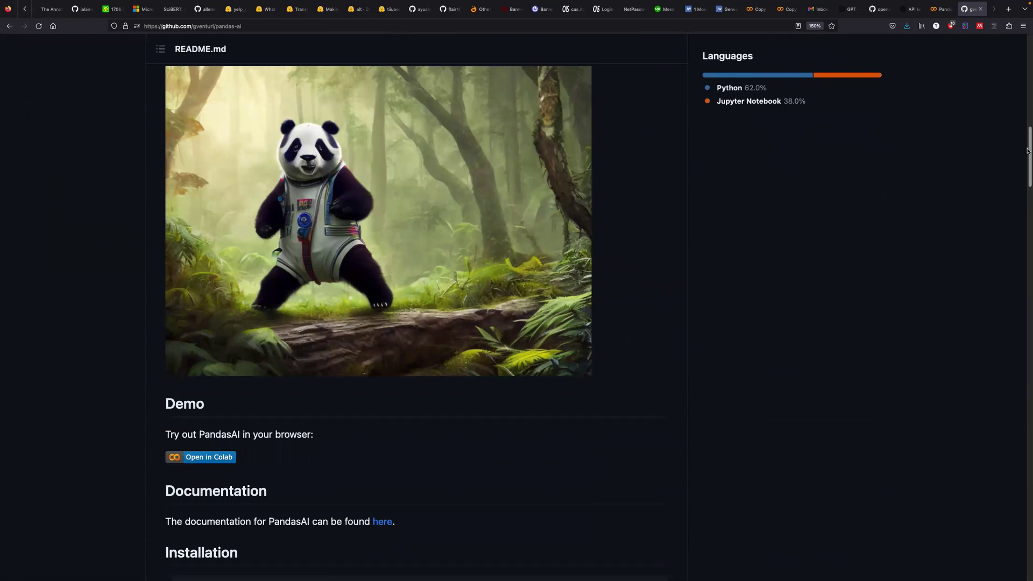
pyautogui.scroll(3, 1027, 162)
pyautogui.scroll(-1, 1027, 167)
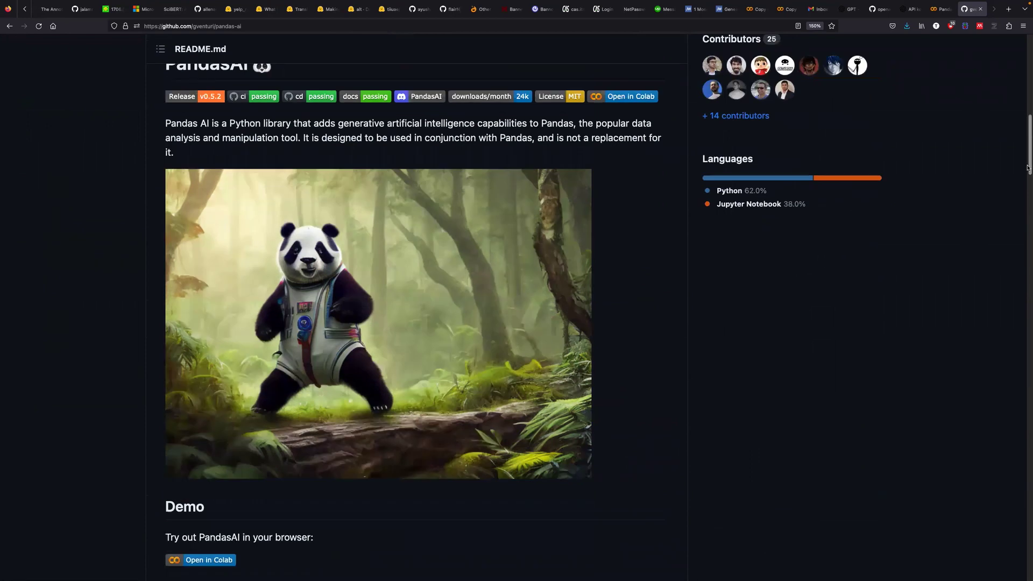
pyautogui.scroll(-1, 1027, 168)
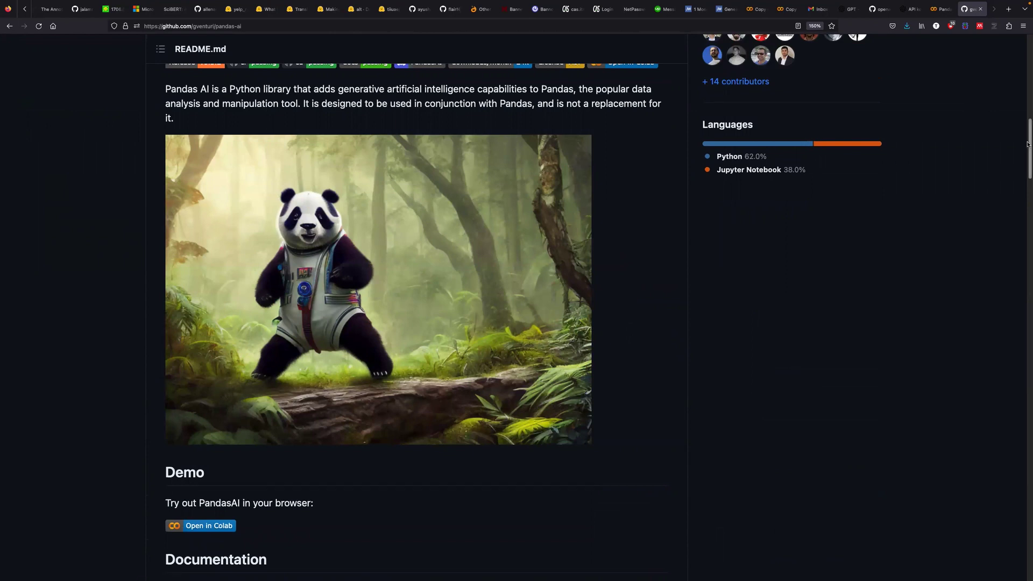
pyautogui.moveTo(1028, 146); pyautogui.dragTo(1027, 234)
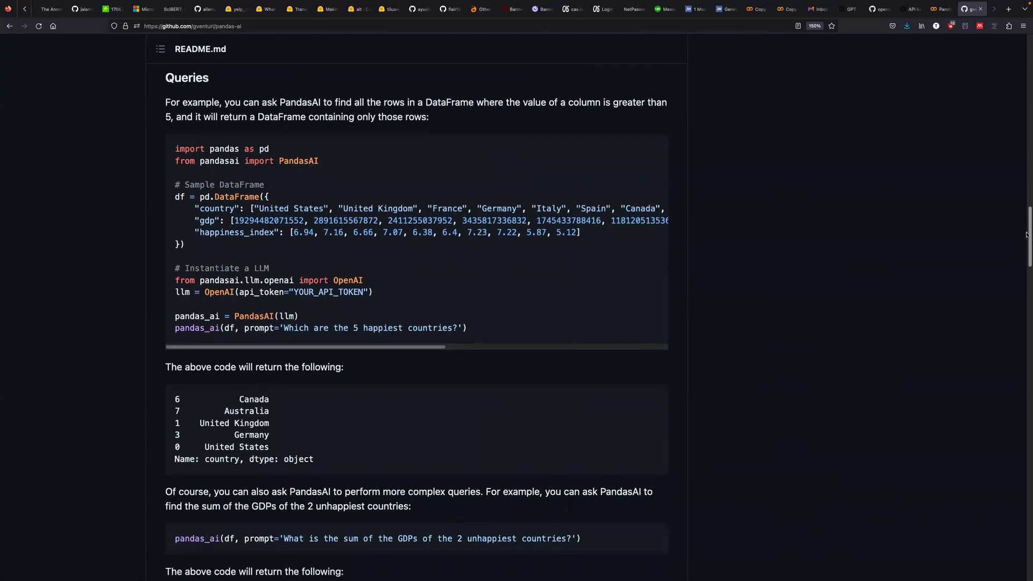
pyautogui.scroll(3, 1026, 203)
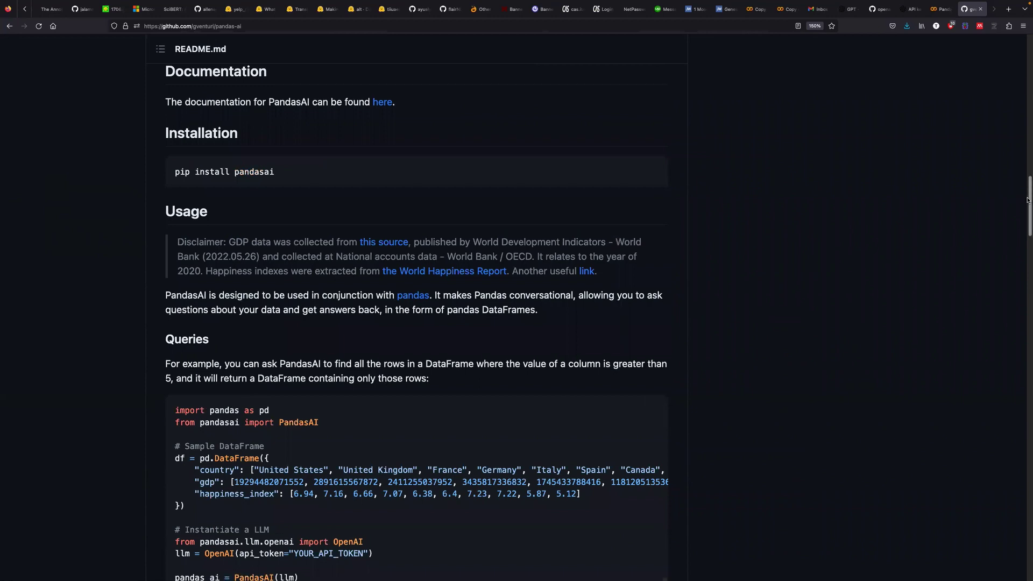
pyautogui.scroll(-5, 1026, 218)
pyautogui.scroll(2, 1027, 235)
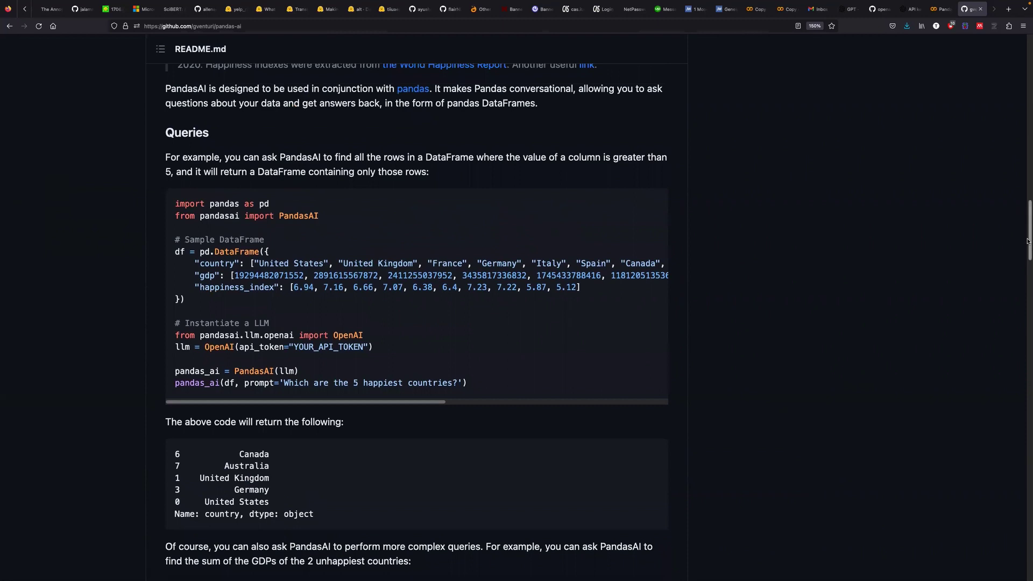
pyautogui.scroll(5, 709, 215)
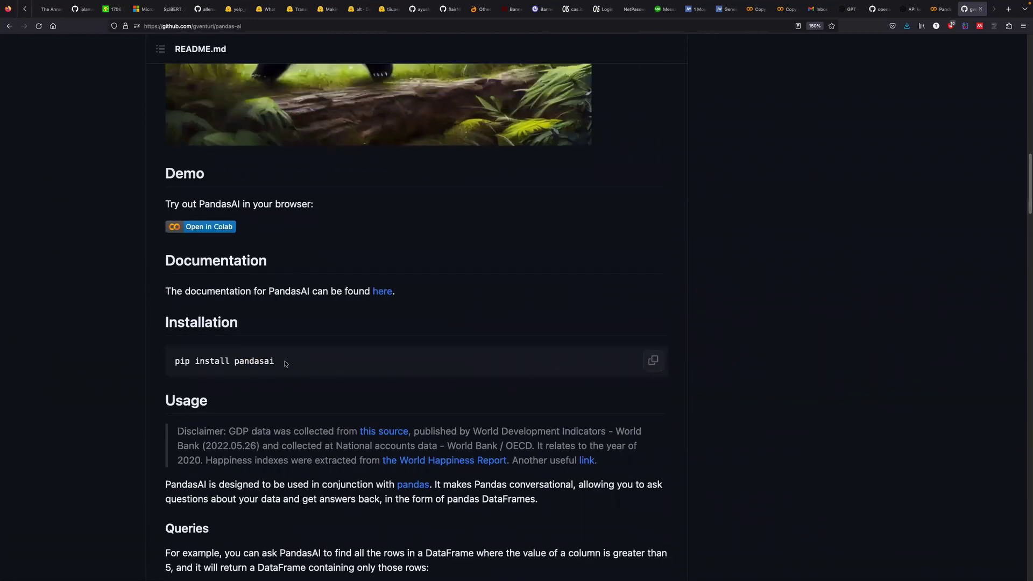
# - Highlight the pip install pandasai command, the OpenAI LLM line and its api_token argument
pyautogui.moveTo(286, 363); pyautogui.dragTo(169, 363)
pyautogui.click(655, 359)
pyautogui.moveTo(1027, 195); pyautogui.dragTo(1022, 249)
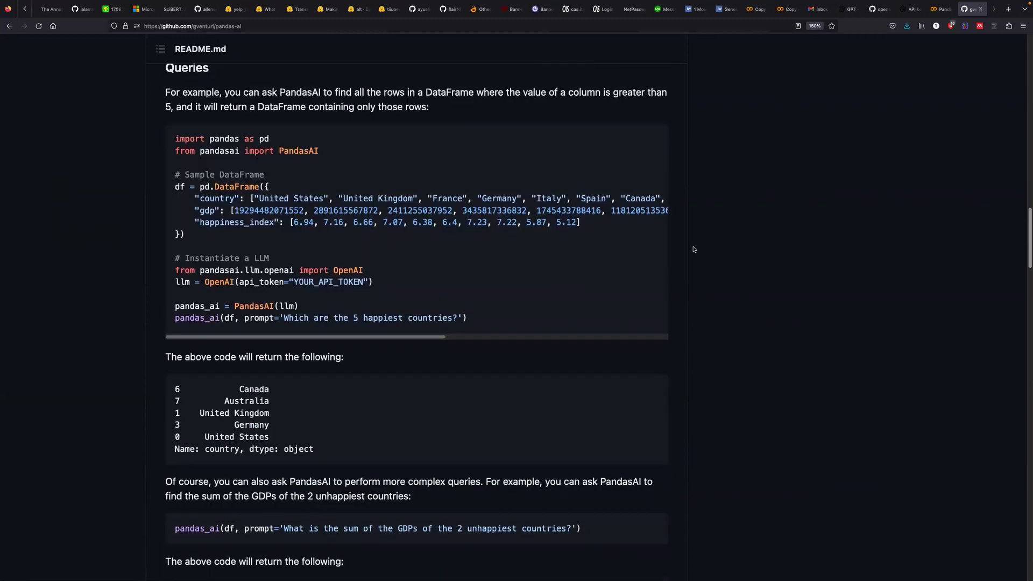
pyautogui.moveTo(374, 283); pyautogui.dragTo(171, 284)
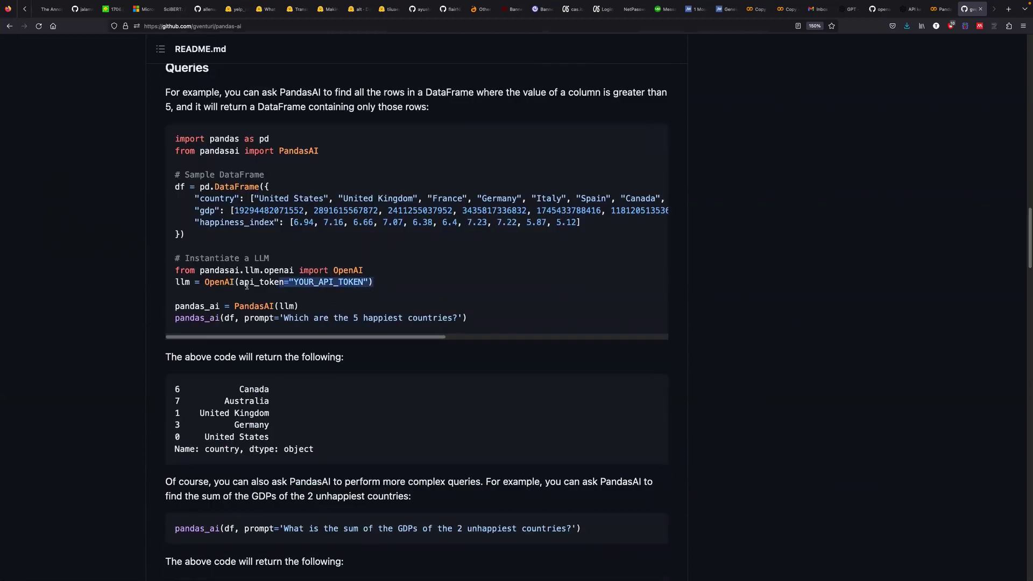
pyautogui.click(172, 288)
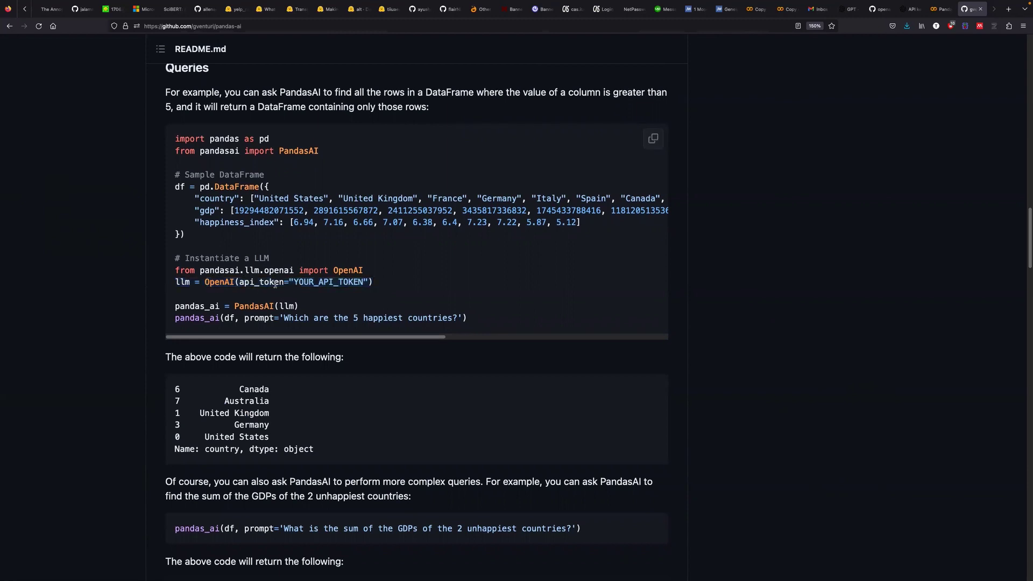
pyautogui.moveTo(239, 282); pyautogui.dragTo(379, 286)
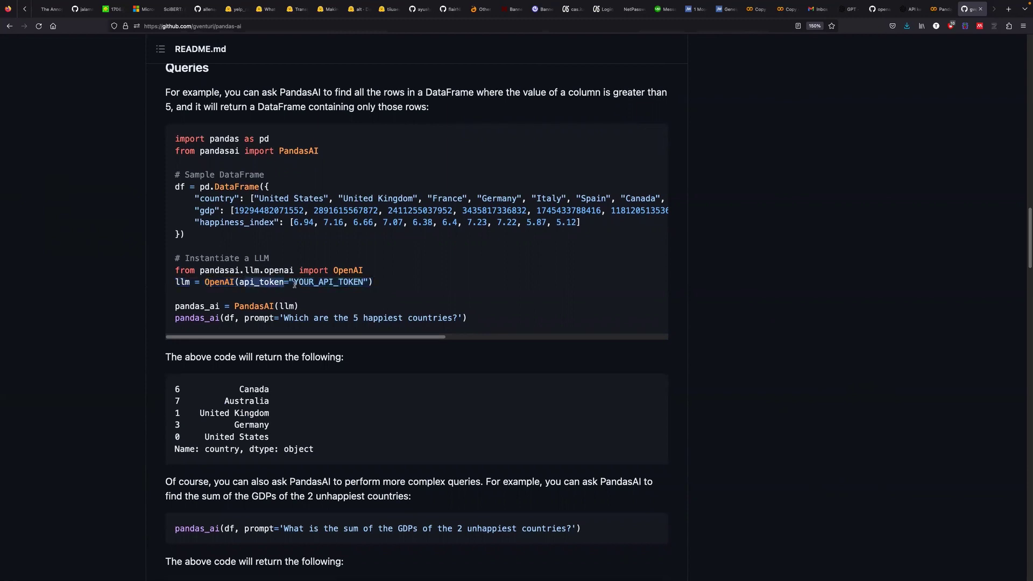
pyautogui.click(415, 285)
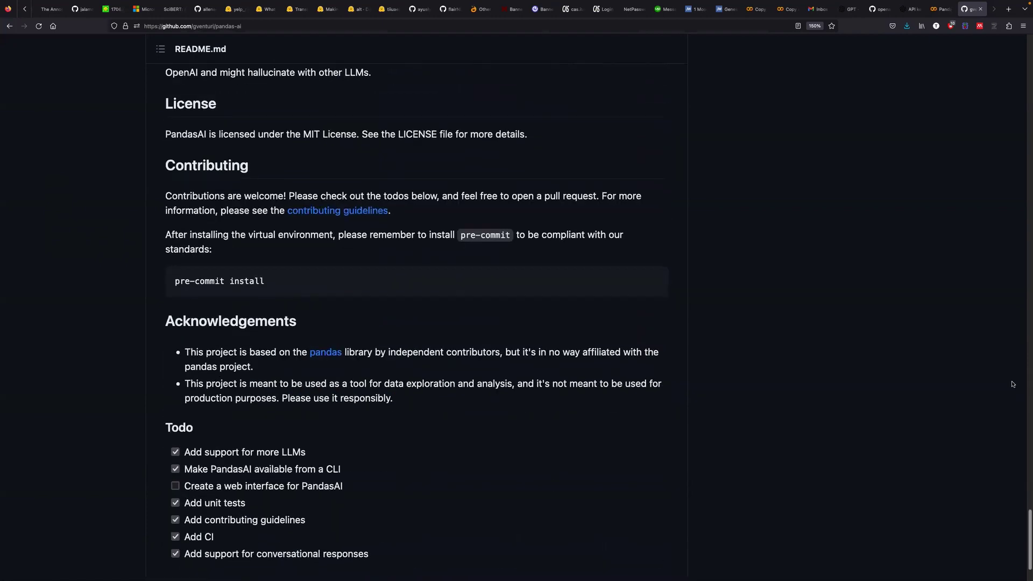
# - Back in the PandasAI notebook, run the pip install cell for pandas and pandasai
pyautogui.click(940, 9)
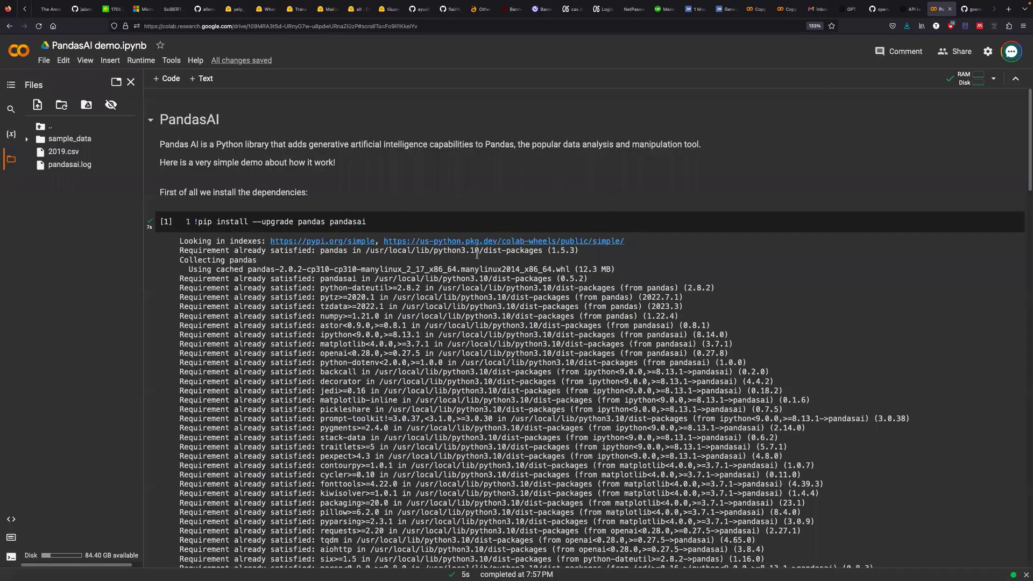
pyautogui.click(395, 221)
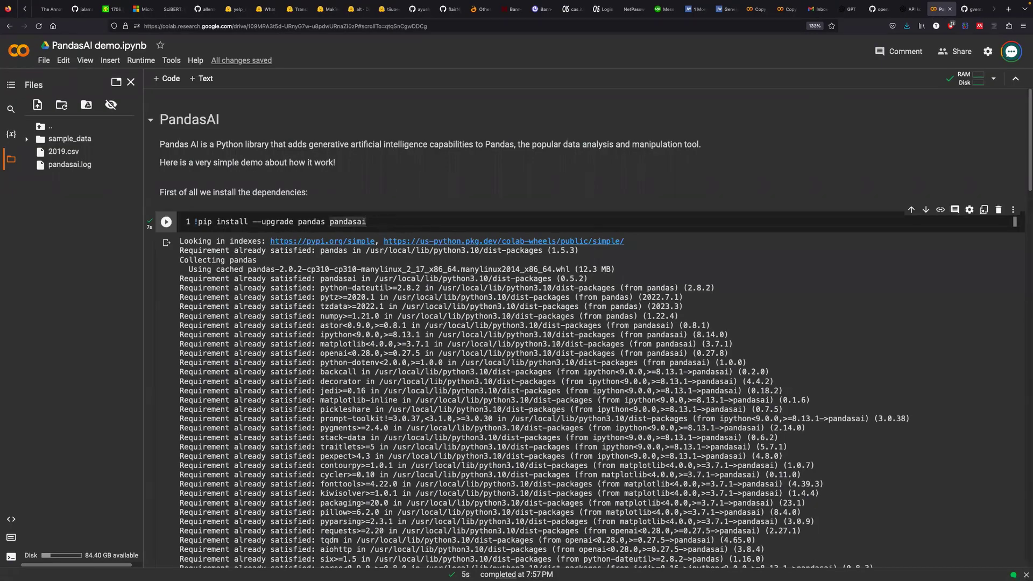
pyautogui.hotkey('shift', 'Return')
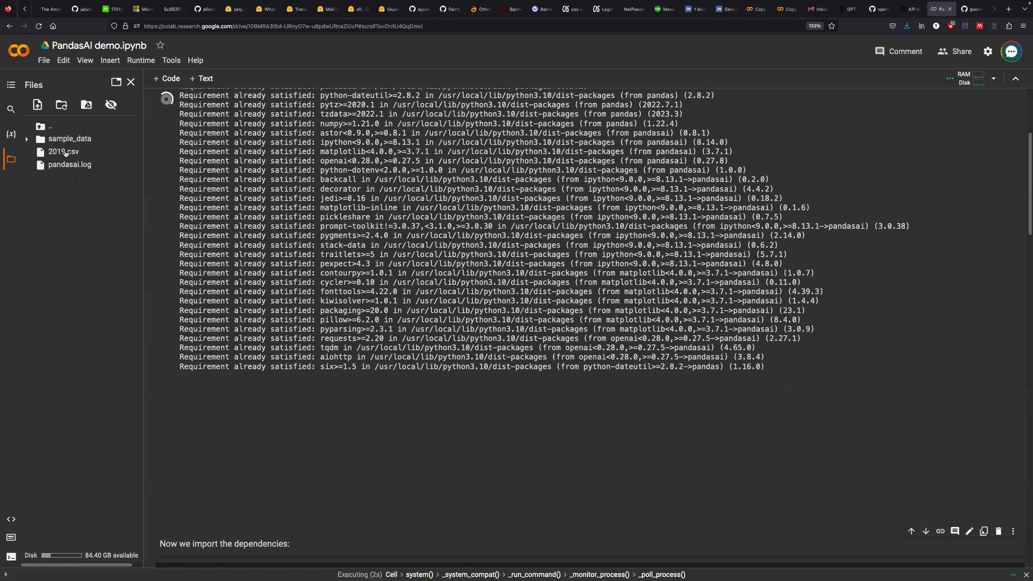
# - Preview the 2019.csv happiness data in a widened viewer, then close it
pyautogui.doubleClick(54, 153)
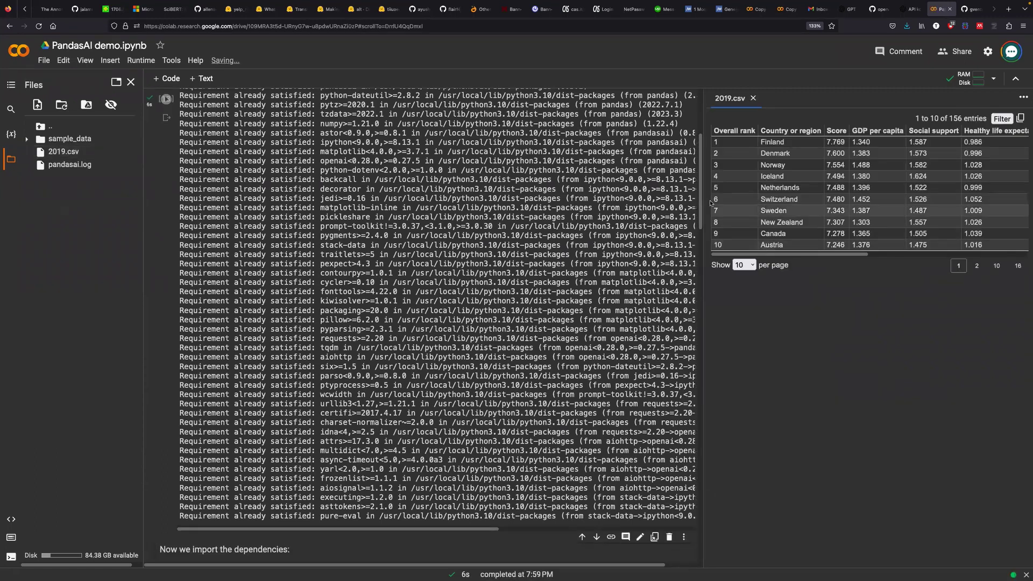
pyautogui.moveTo(704, 202); pyautogui.dragTo(352, 214)
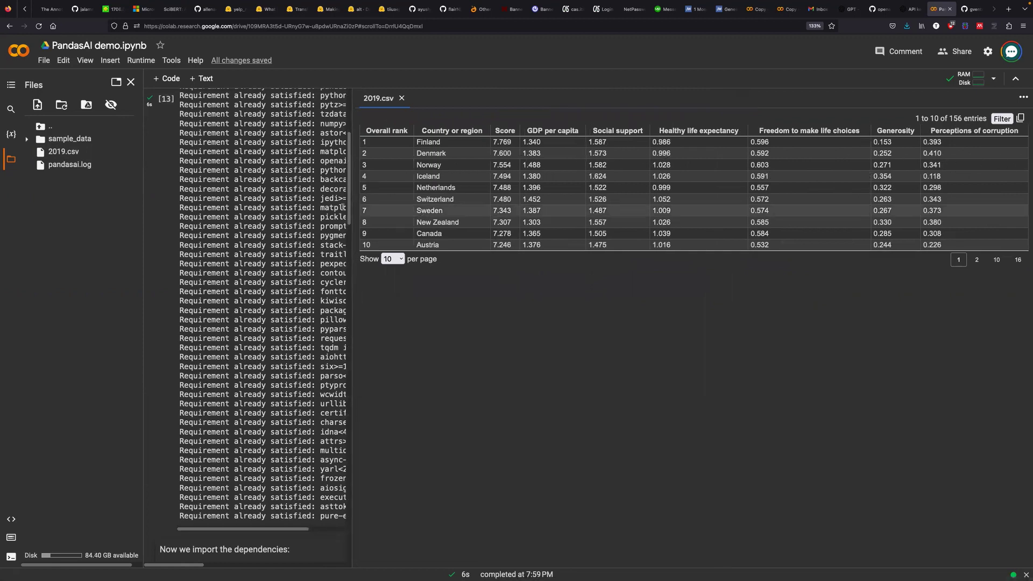
pyautogui.click(401, 98)
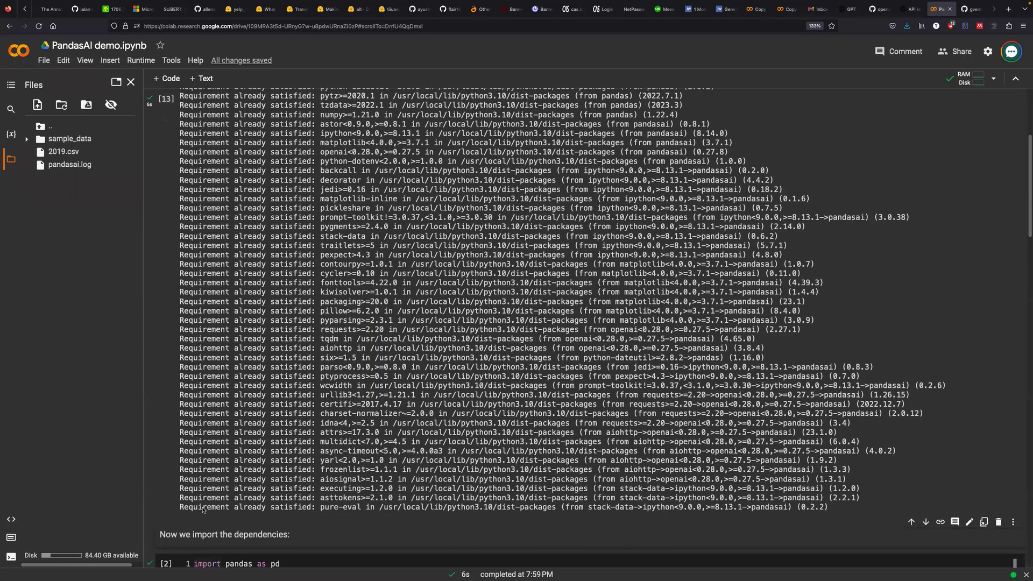
pyautogui.moveTo(565, 306)
pyautogui.moveTo(1028, 194); pyautogui.dragTo(1022, 280)
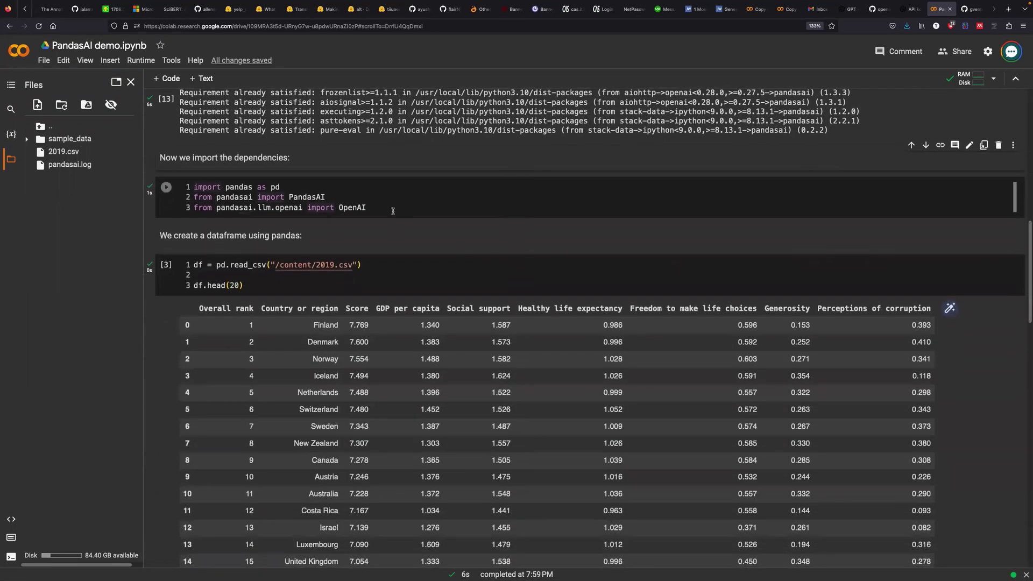
# - Run the pandas/PandasAI import cell, then the 2019.csv cell showing df.head(20)
pyautogui.click(394, 208)
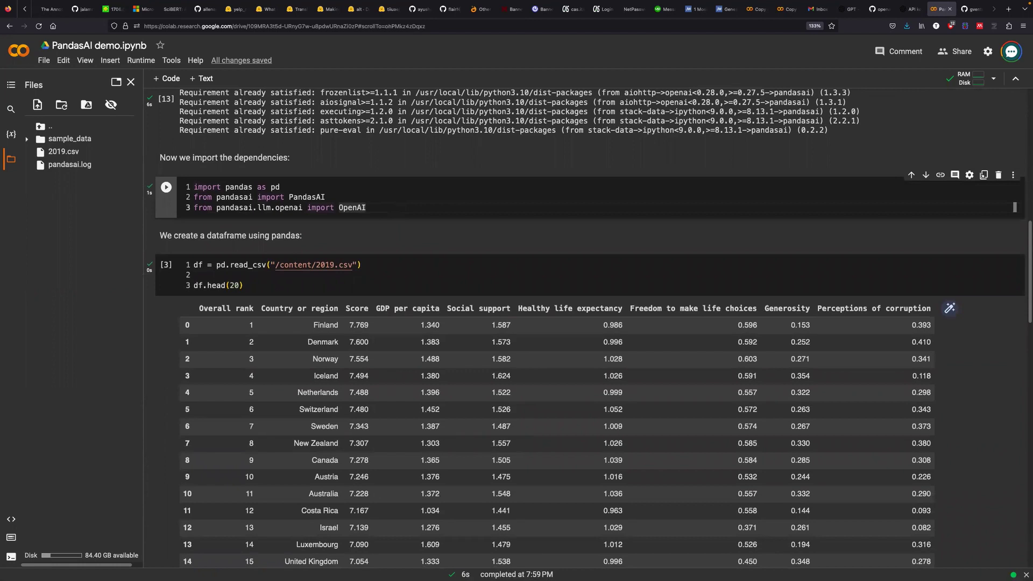
pyautogui.hotkey('shift', 'Return')
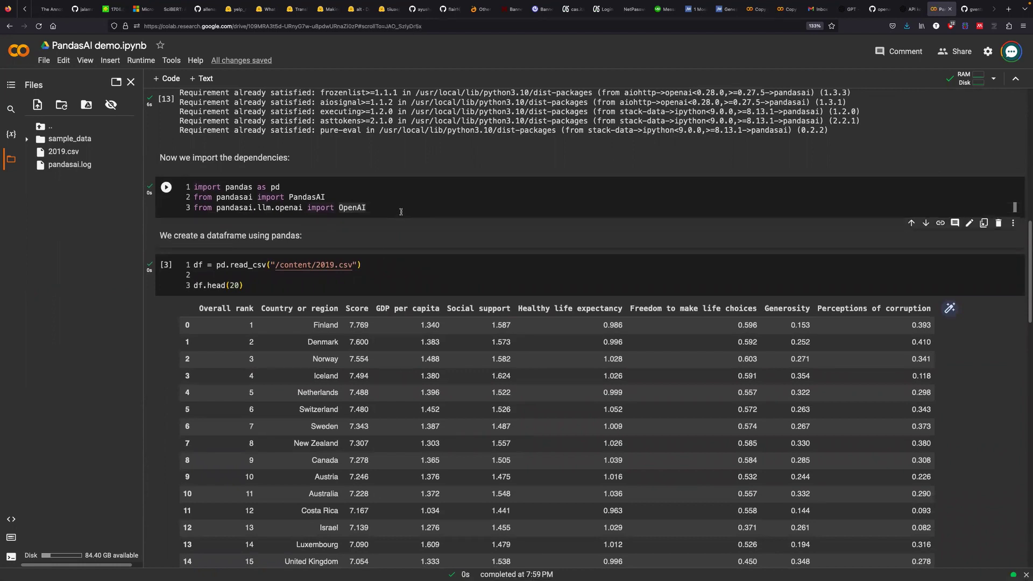
pyautogui.click(305, 284)
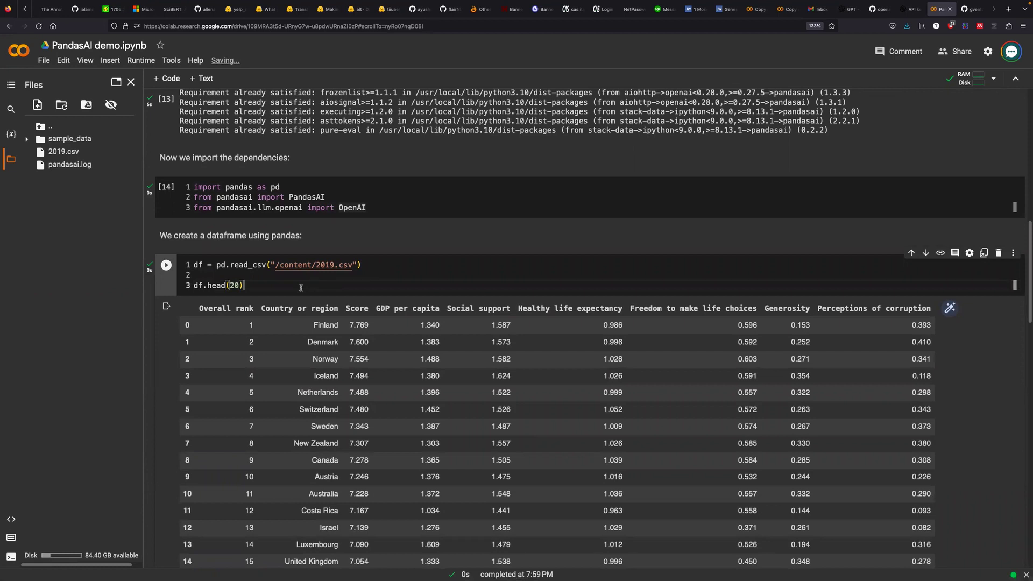
pyautogui.hotkey('shift', 'Return')
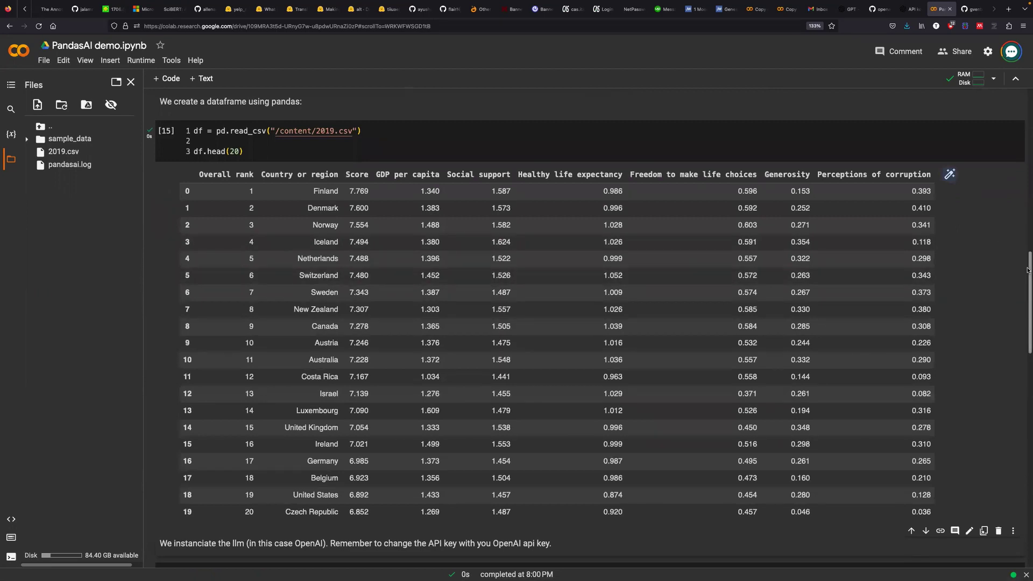
pyautogui.moveTo(1029, 275); pyautogui.dragTo(1024, 333)
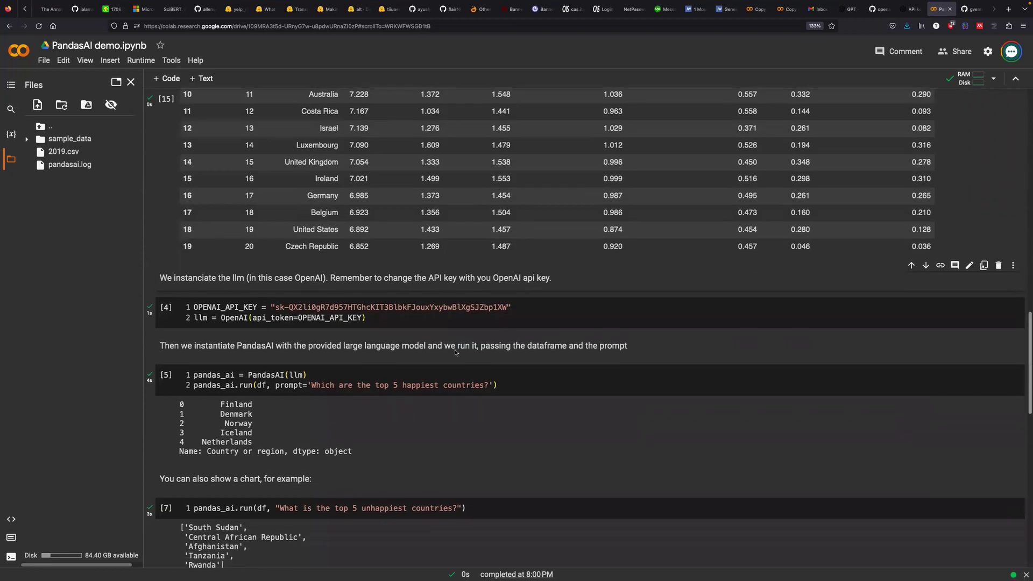